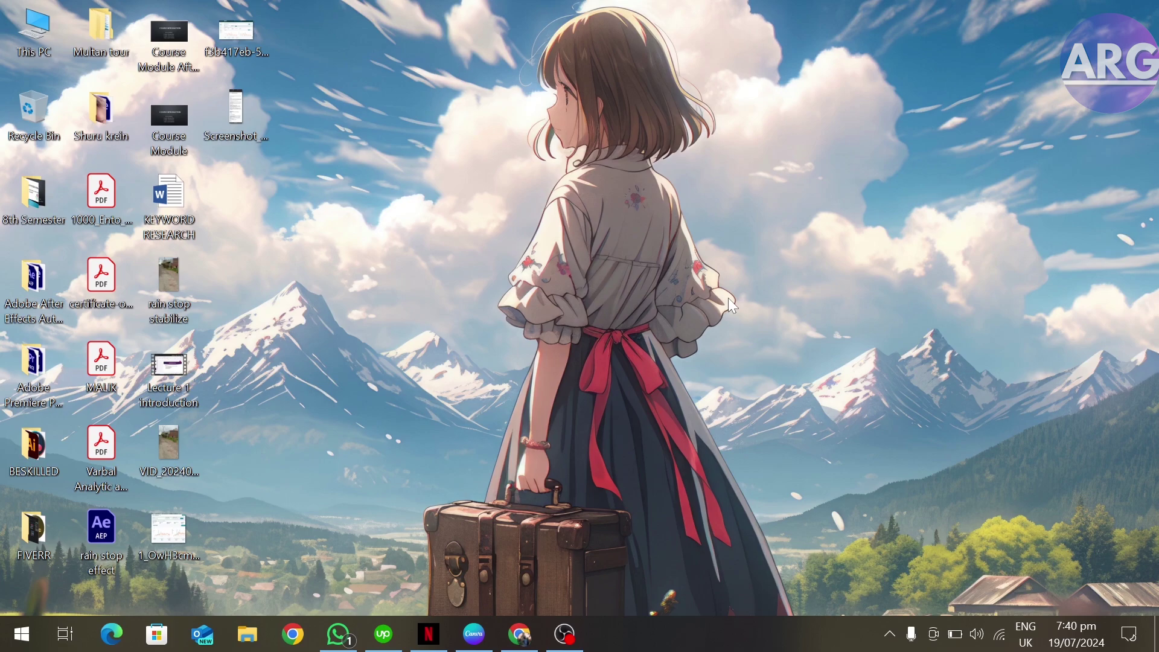
Launch Outlook and read Zain Video Editor's LinkedIn connection-request email in the Inbox.
key("super+3")
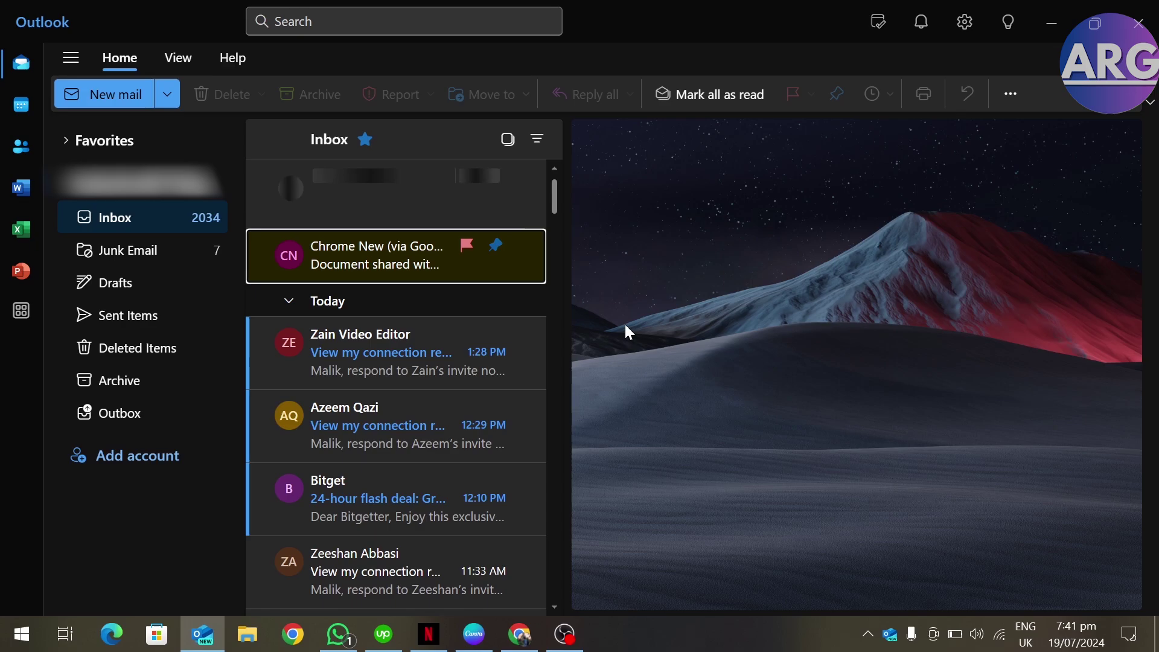
left_click(391, 347)
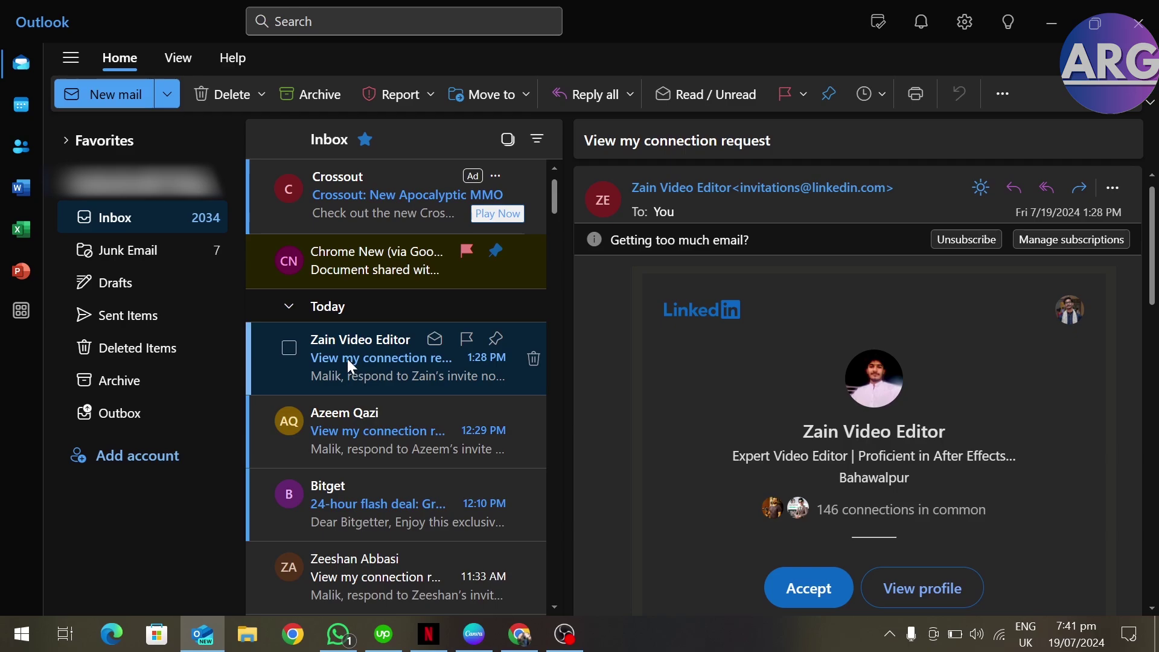
left_click(302, 95)
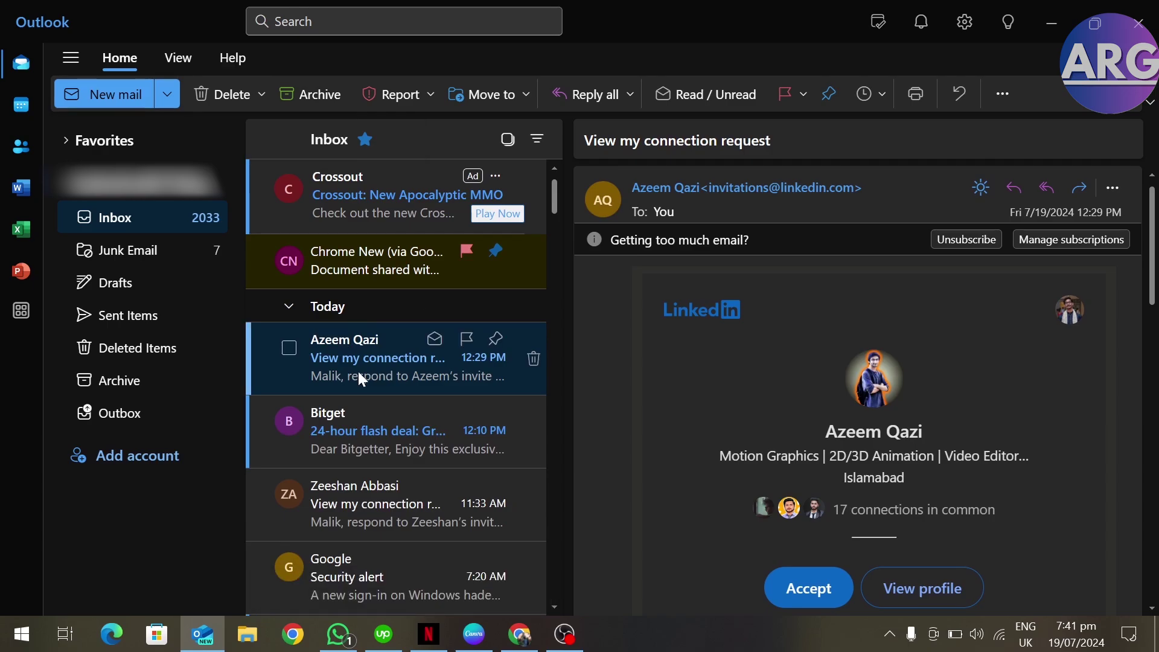
left_click(307, 94)
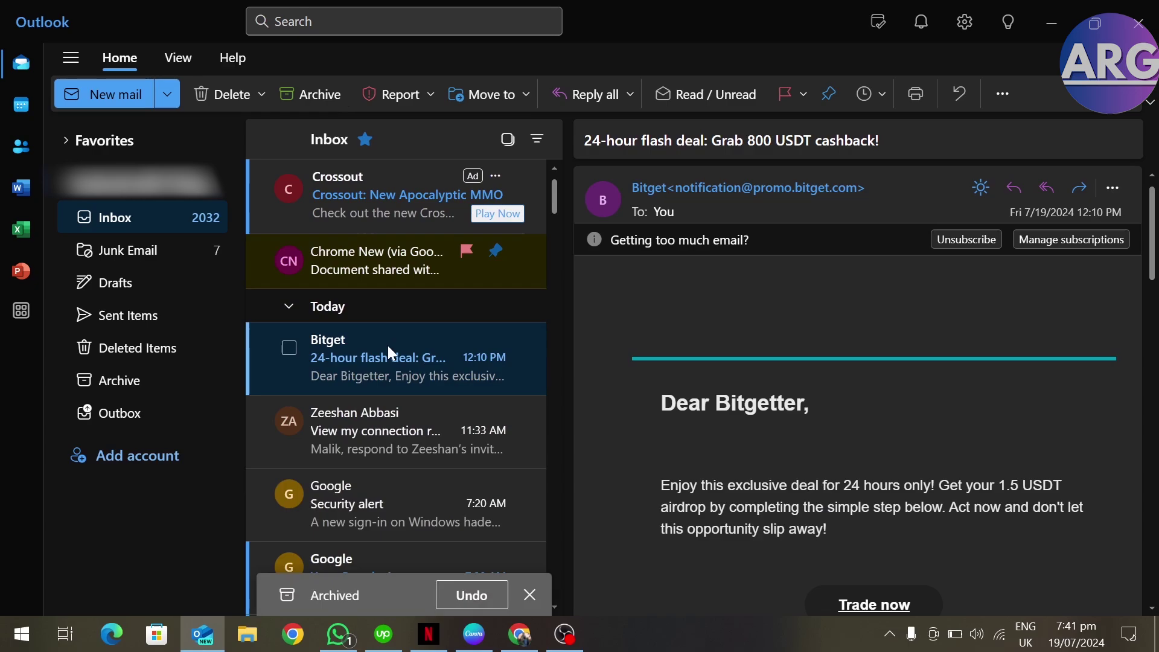
left_click(313, 94)
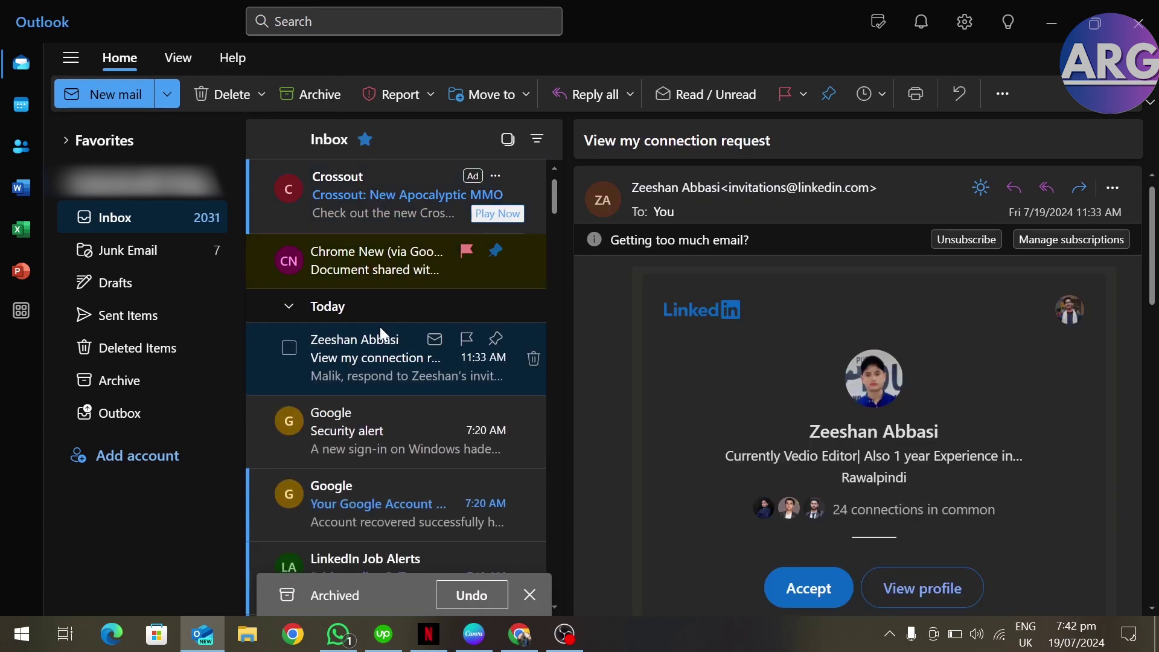
left_click(376, 444)
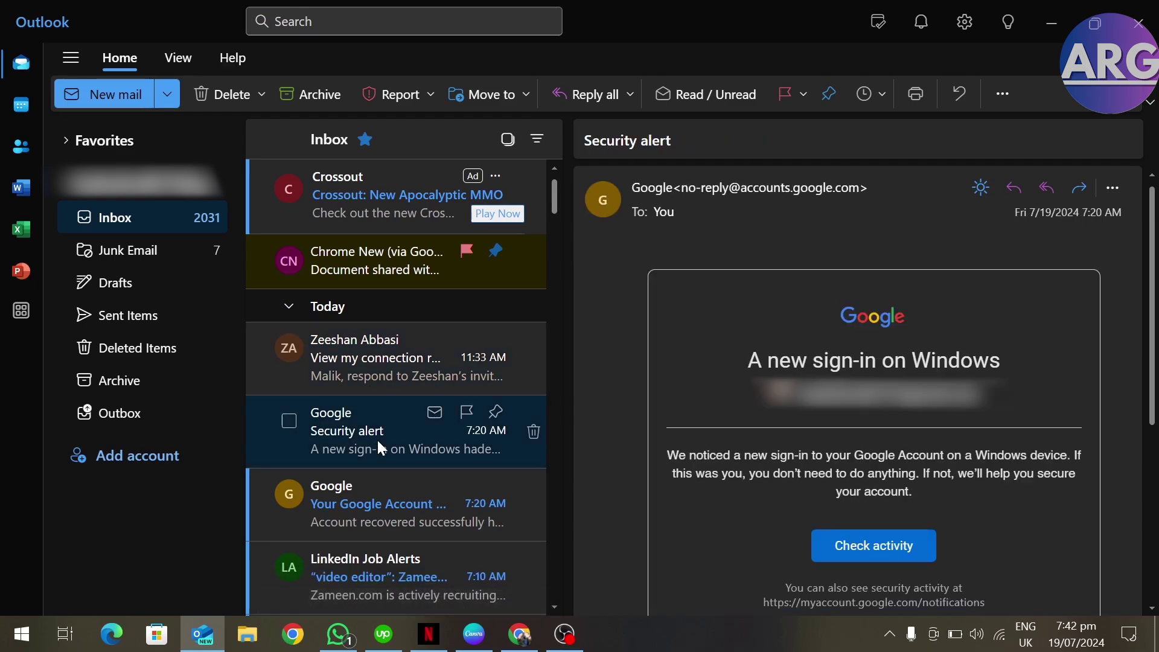
Archive Google's Security alert email through its right-click menu.
right_click(377, 439)
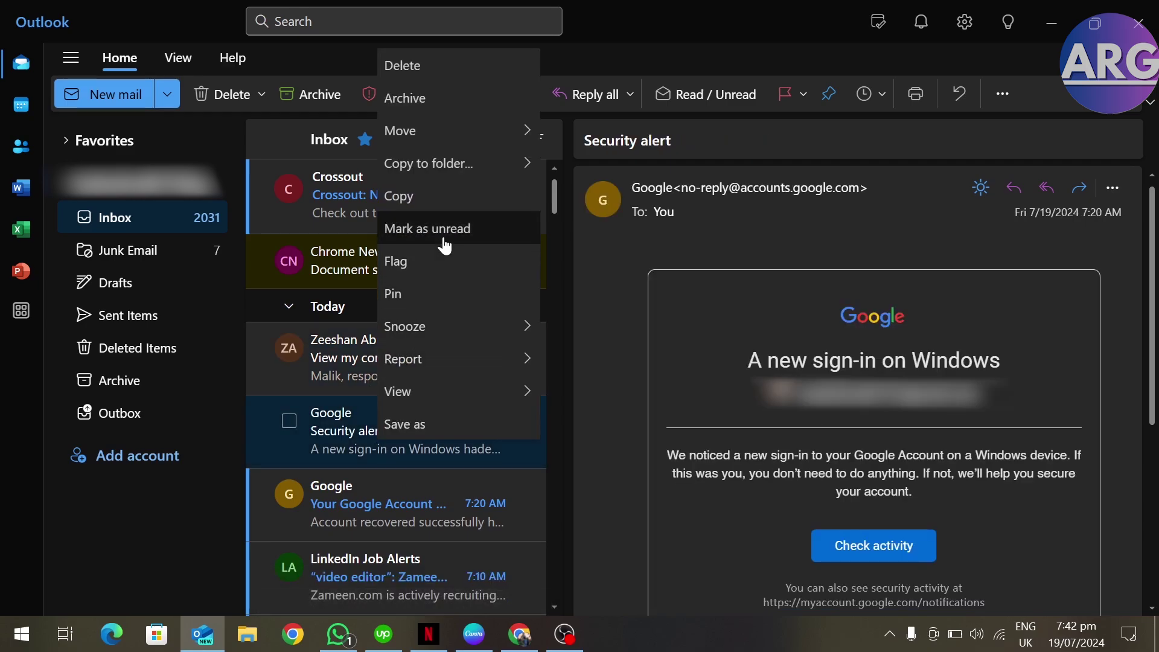
left_click(436, 98)
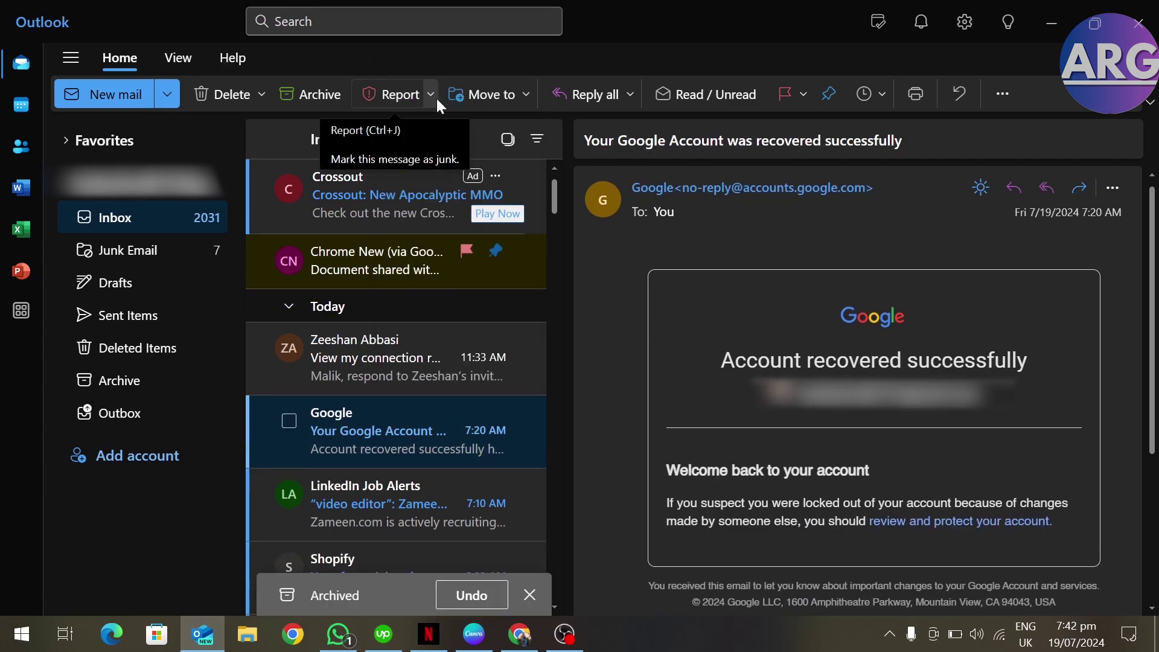